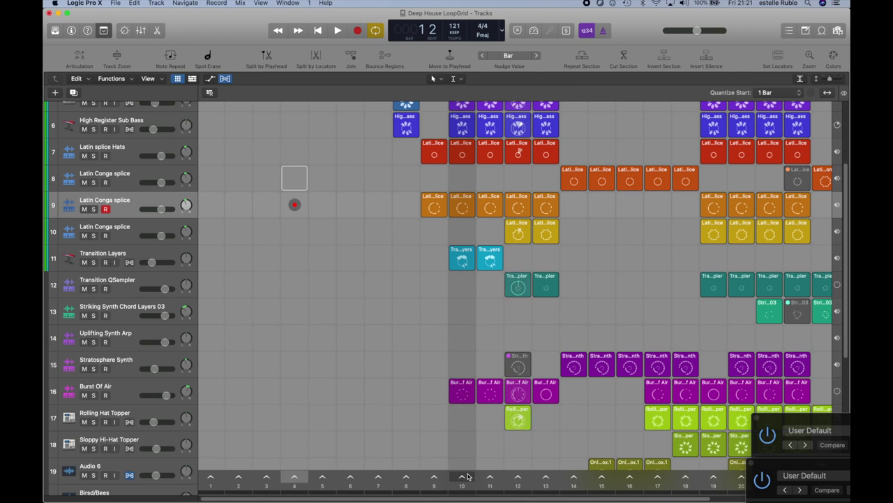
# - Play Live Loops scenes 9, 10 and 12 in turn, then stop playback
pyautogui.click(432, 478)
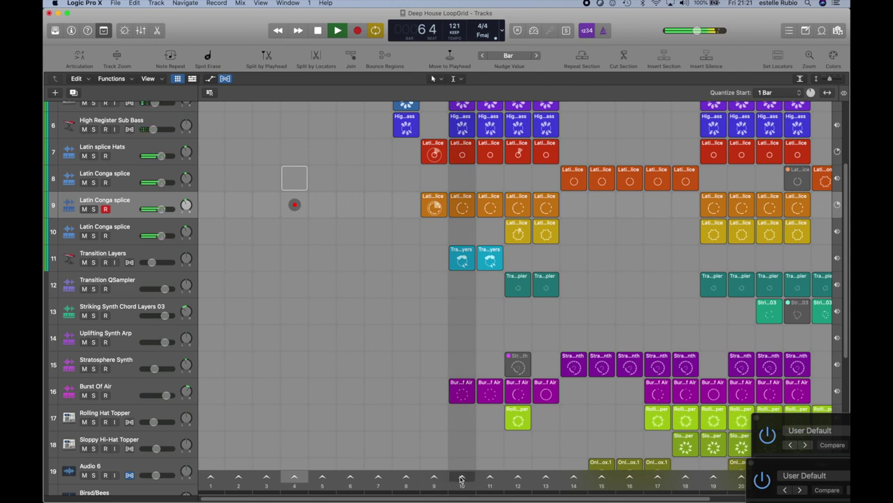
pyautogui.click(462, 478)
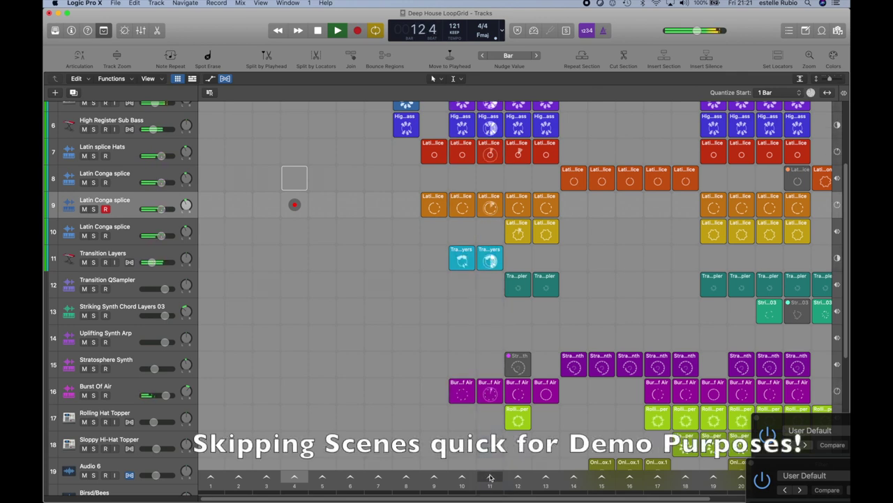
pyautogui.click(517, 477)
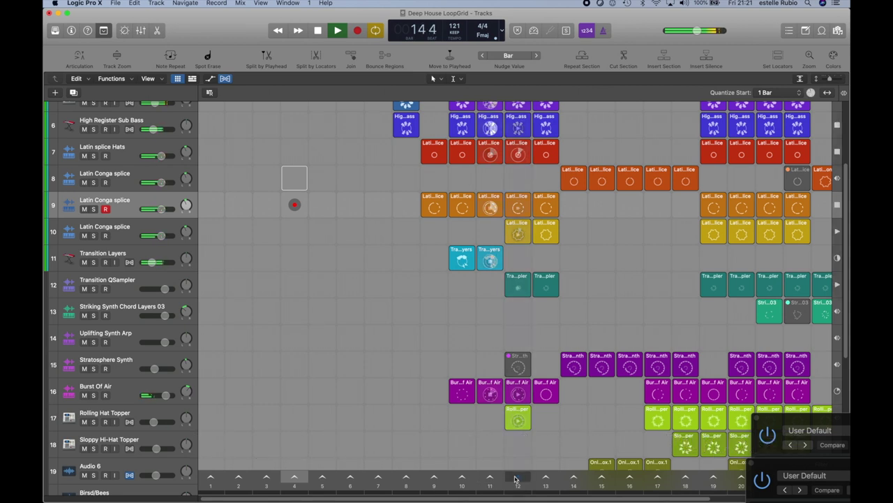
pyautogui.press('space')
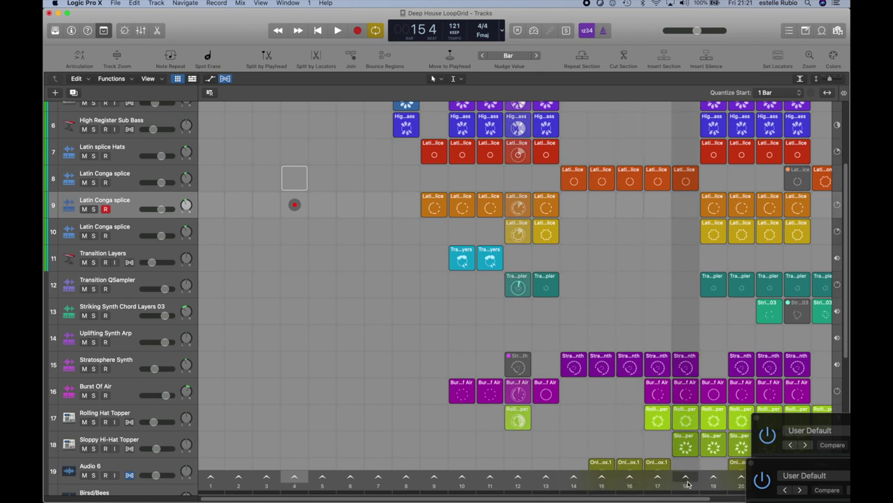
# - Launch scene 16, switch to scene 11, then stop playback
pyautogui.click(629, 478)
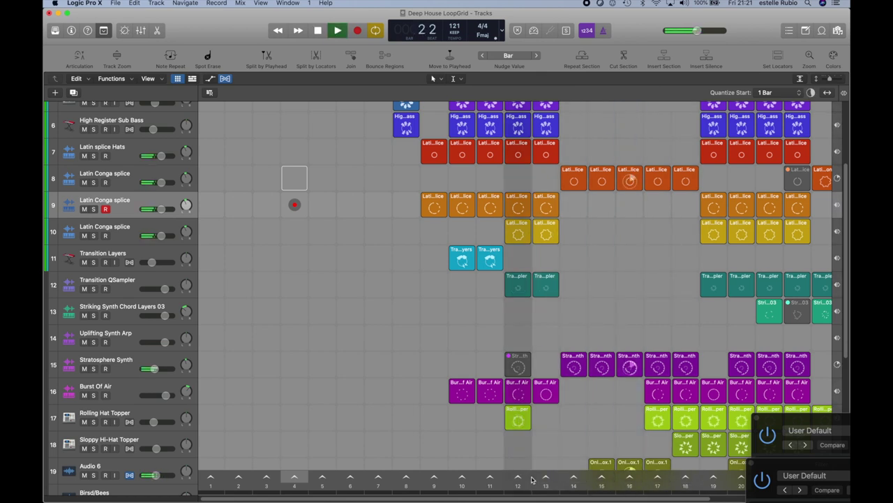
pyautogui.click(488, 479)
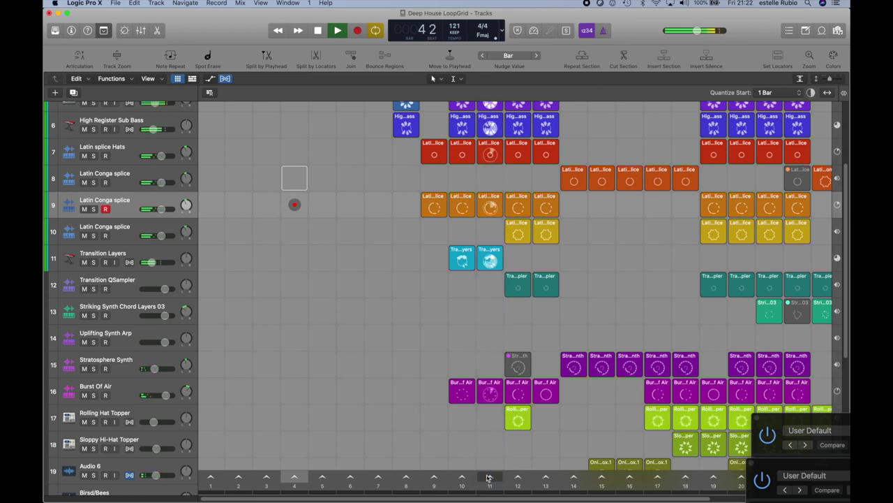
pyautogui.press('space')
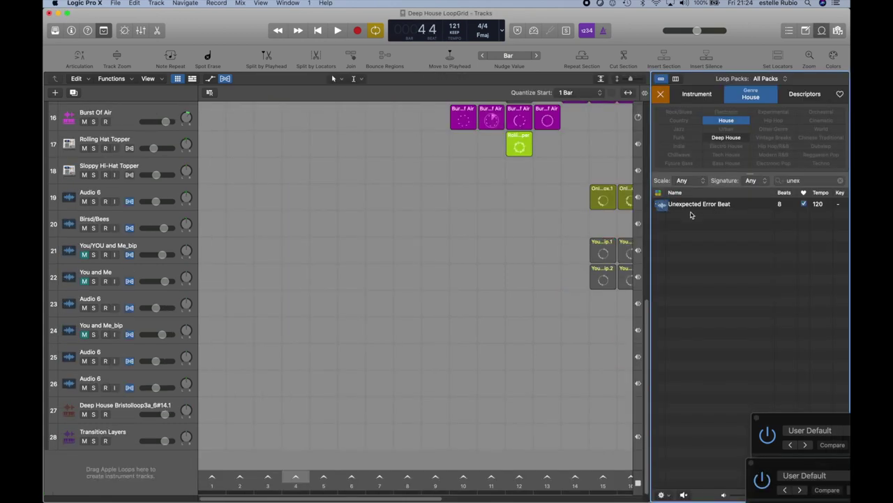
# - Add the Unexpected Error Beat loop as a new track and audition it in scene 3
pyautogui.moveTo(691, 204); pyautogui.dragTo(270, 460)
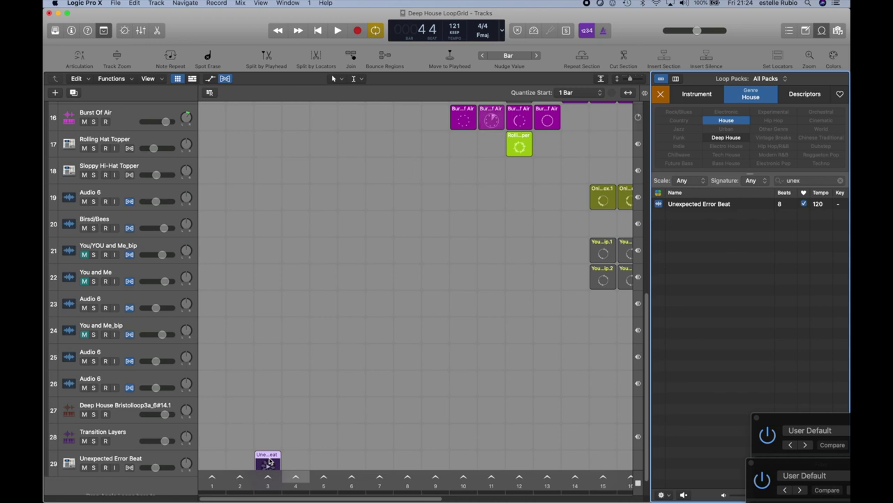
pyautogui.click(270, 476)
pyautogui.click(268, 477)
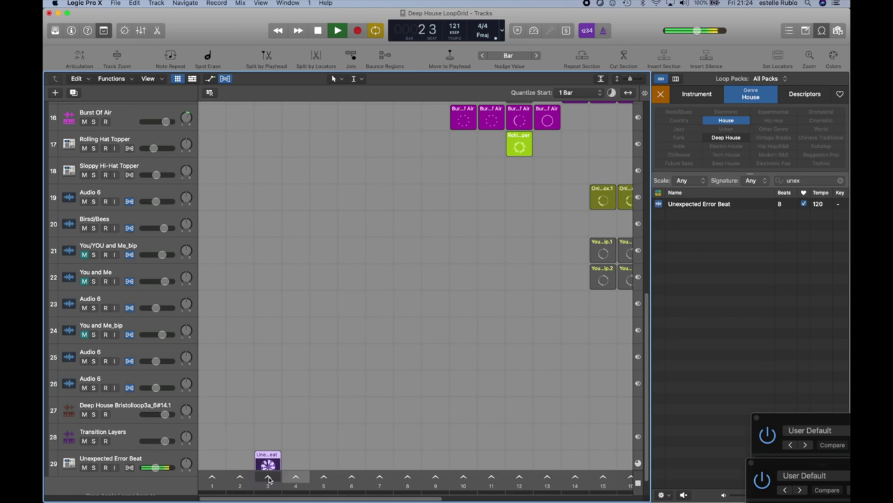
pyautogui.press('space')
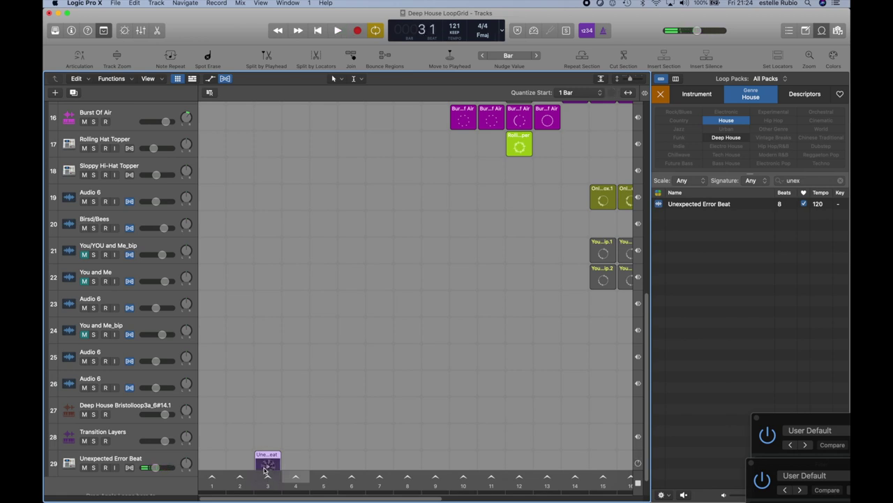
pyautogui.click(267, 466)
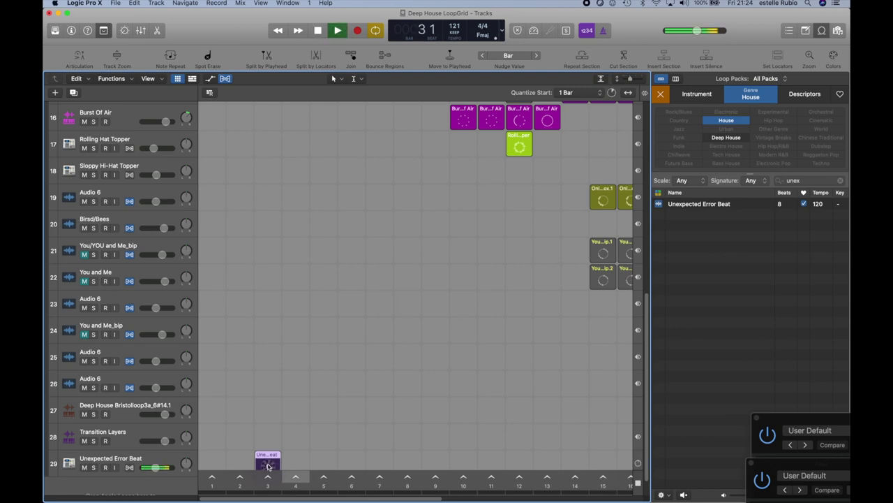
pyautogui.press('space')
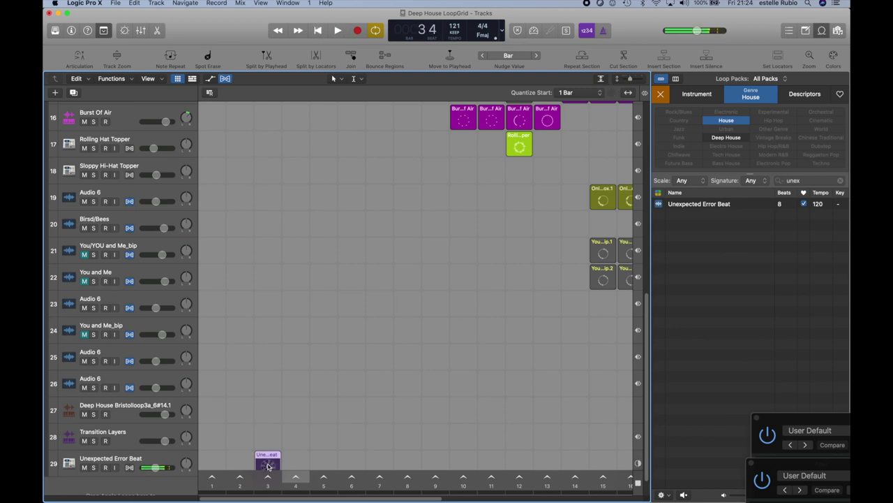
# - Search the Loop Browser for 'trans' and add the Transition Layers loop as a new track
pyautogui.press('super+f')
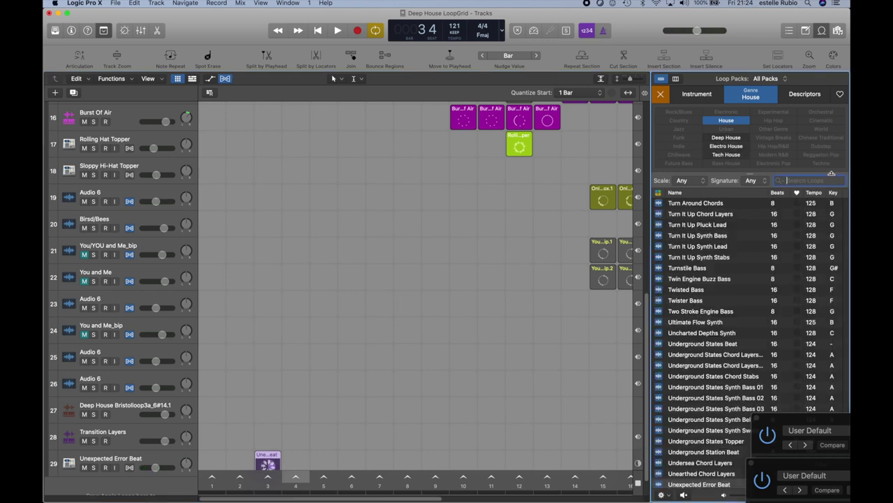
pyautogui.write('trans')
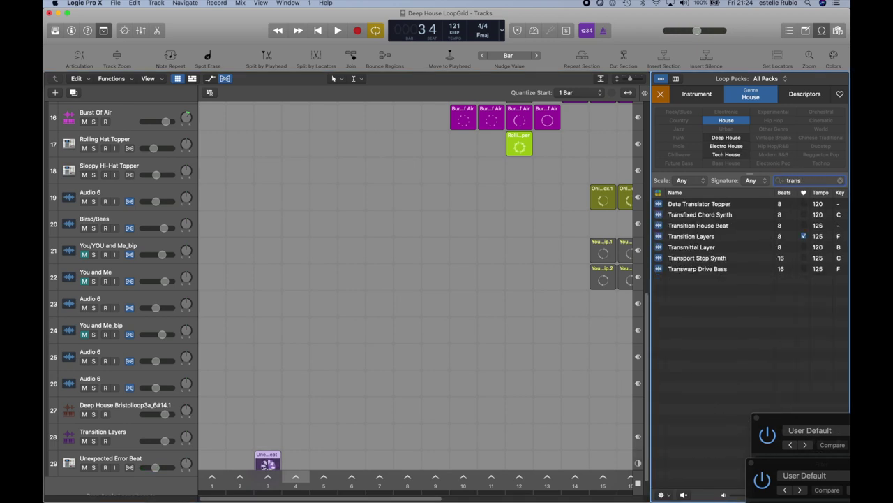
pyautogui.scroll(-1, 419, 279)
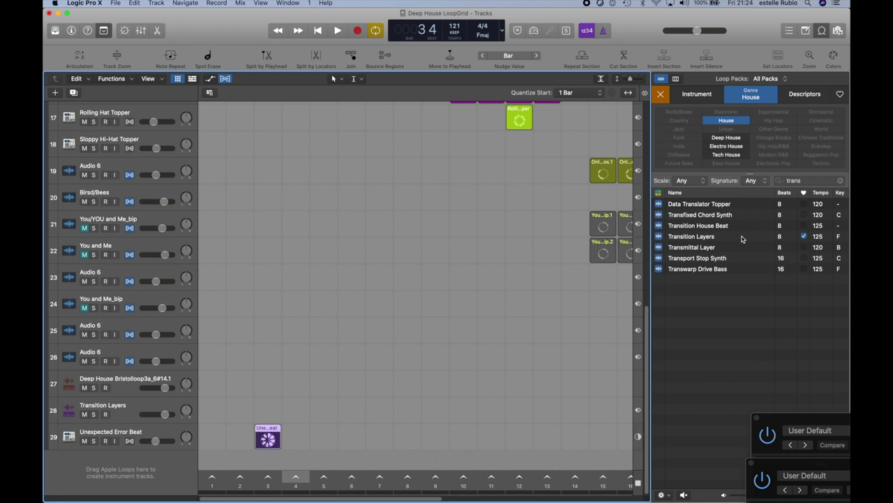
pyautogui.moveTo(743, 240); pyautogui.dragTo(148, 438)
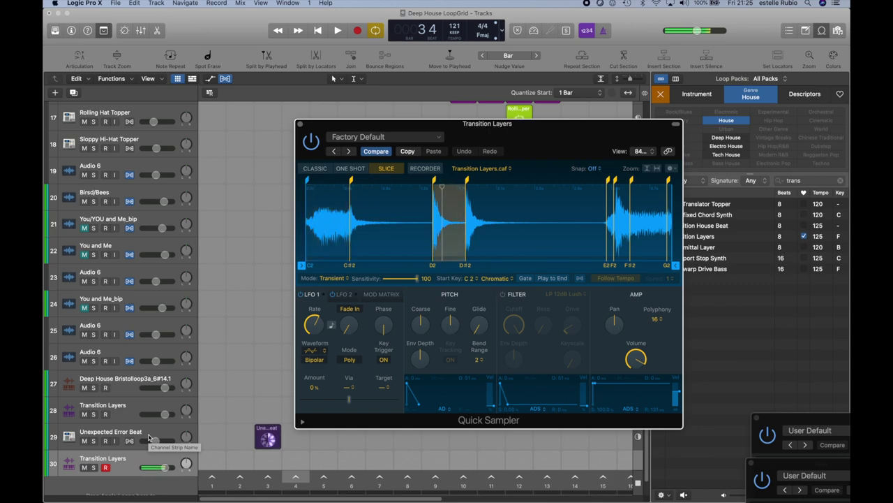
# - Record a new Transition Layers cell in scene 4 of track 30 and open it in the Piano Roll
pyautogui.press('v')
pyautogui.click(297, 462)
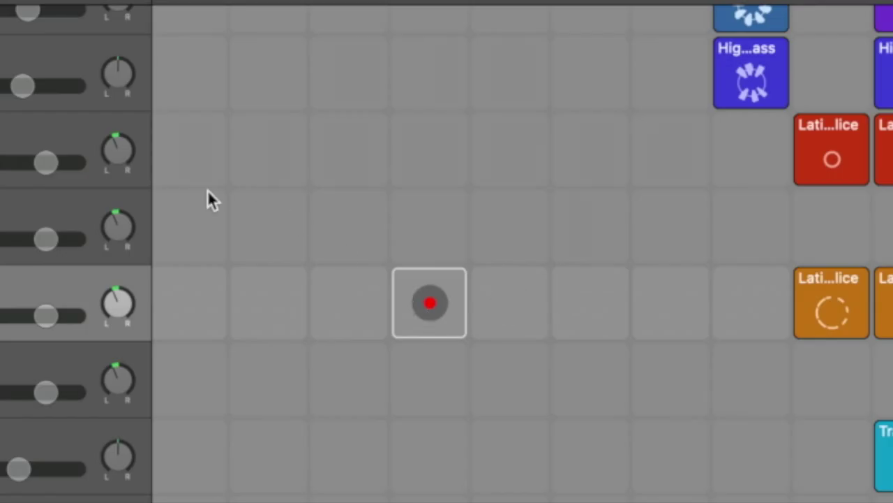
pyautogui.click(425, 222)
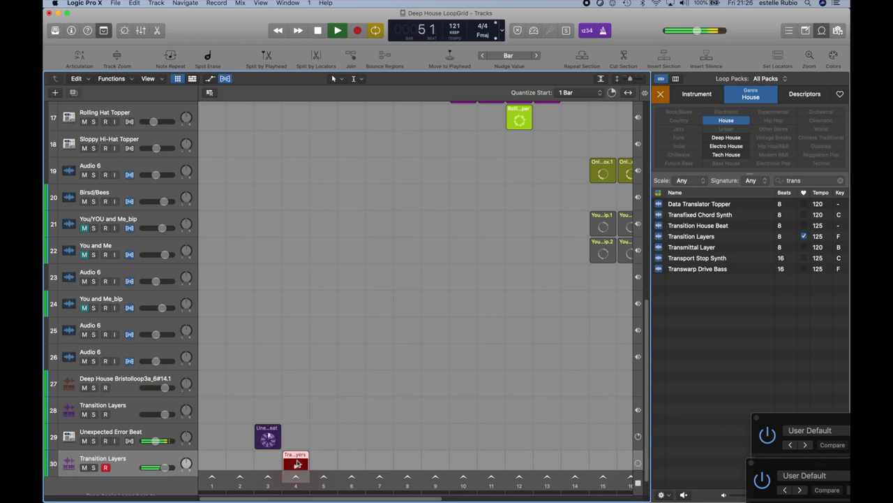
pyautogui.press('space')
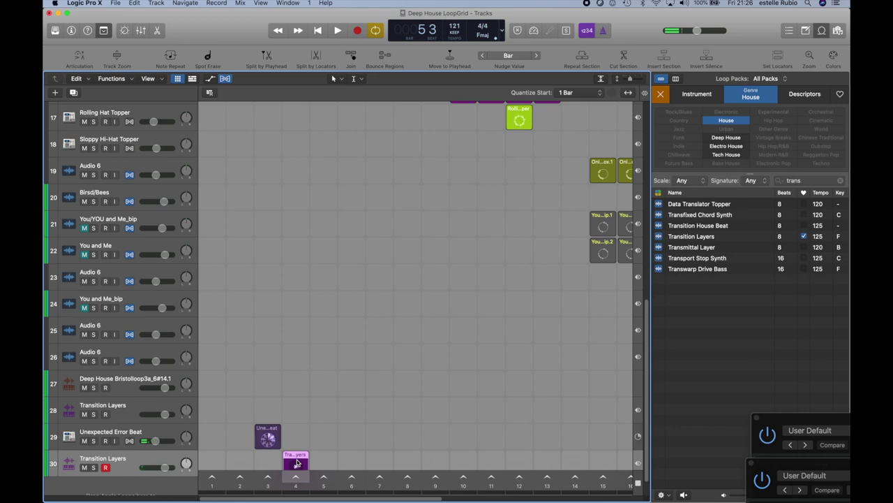
pyautogui.doubleClick(296, 460)
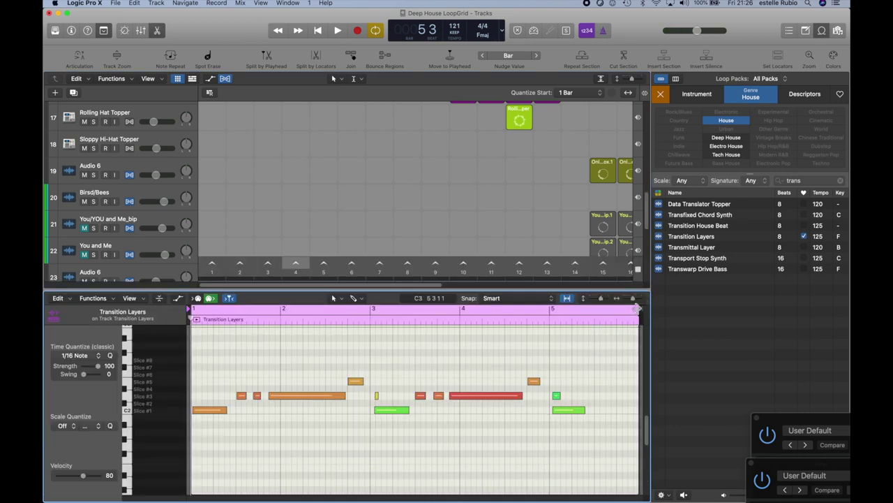
# - Shorten the Transition Layers cell's loop to end at bar 5, then launch scene 11
pyautogui.moveTo(637, 308); pyautogui.dragTo(549, 319)
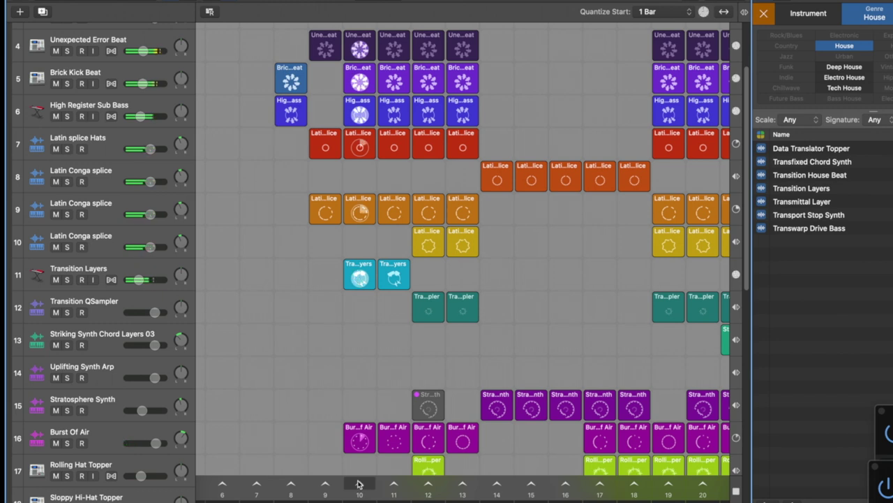
pyautogui.click(394, 485)
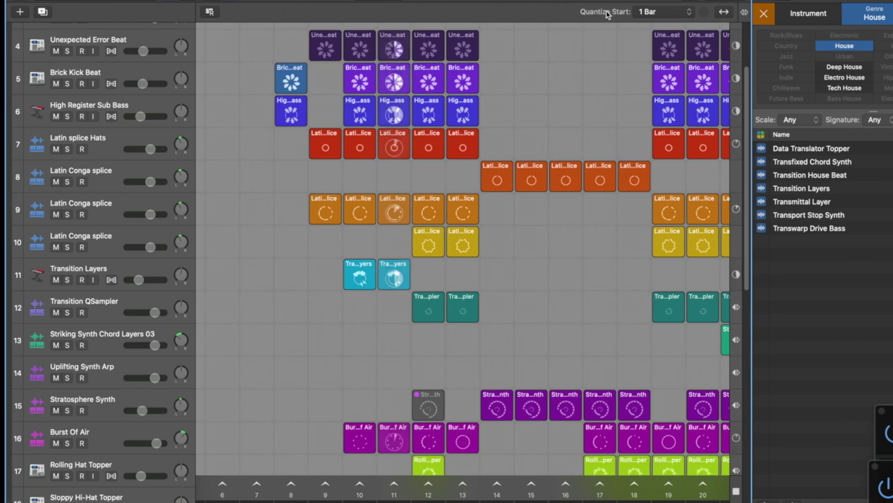
# - Keep launch quantize at 1 Bar, queue scene 12, and open scene 18's options menu
pyautogui.click(689, 14)
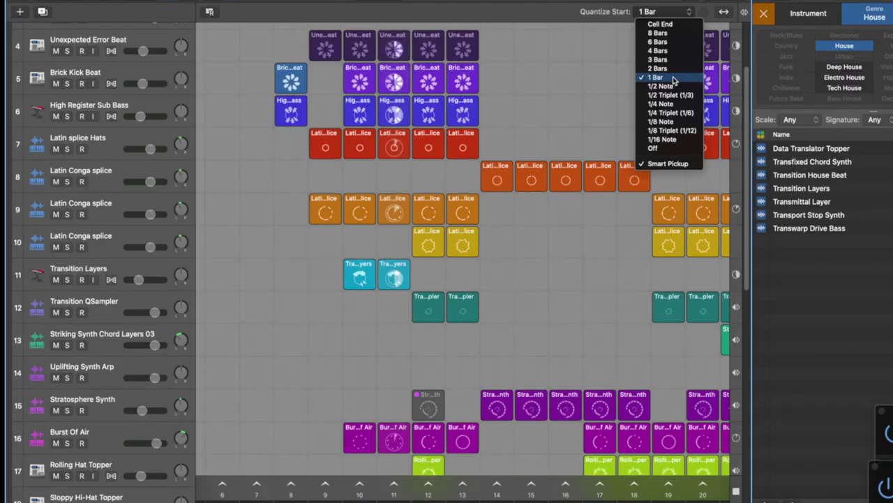
pyautogui.click(673, 78)
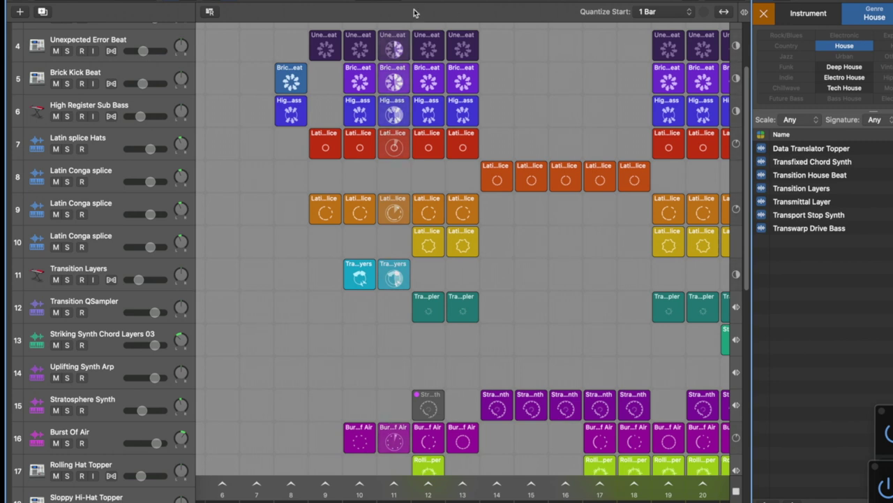
pyautogui.click(430, 480)
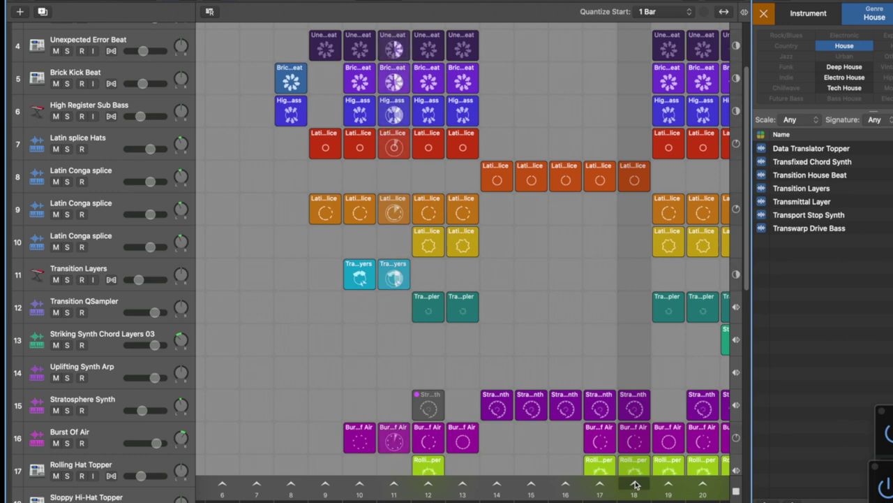
pyautogui.rightClick(635, 484)
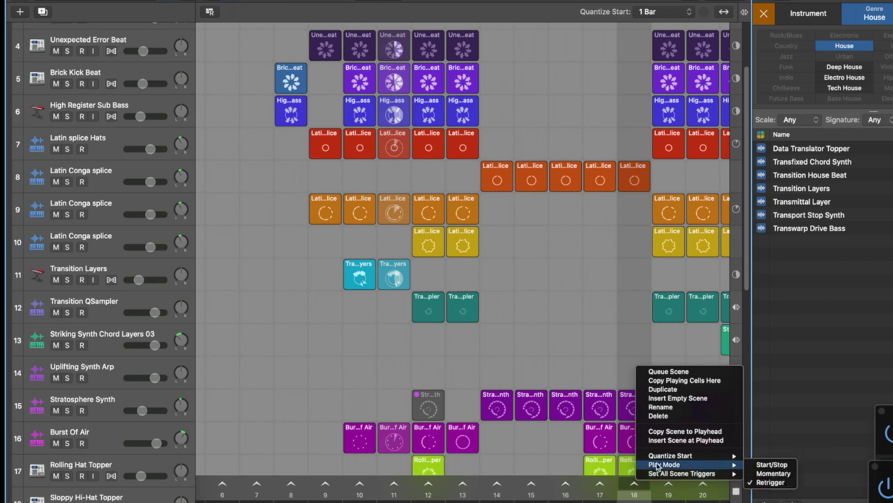
# - Set scene 18's Quantize Start to 1/8 Note and launch the scene
pyautogui.moveTo(656, 459)
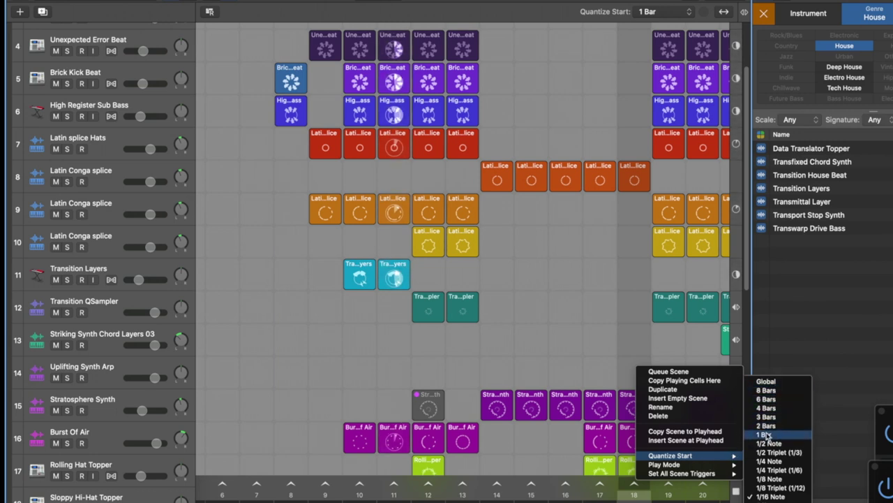
pyautogui.click(766, 480)
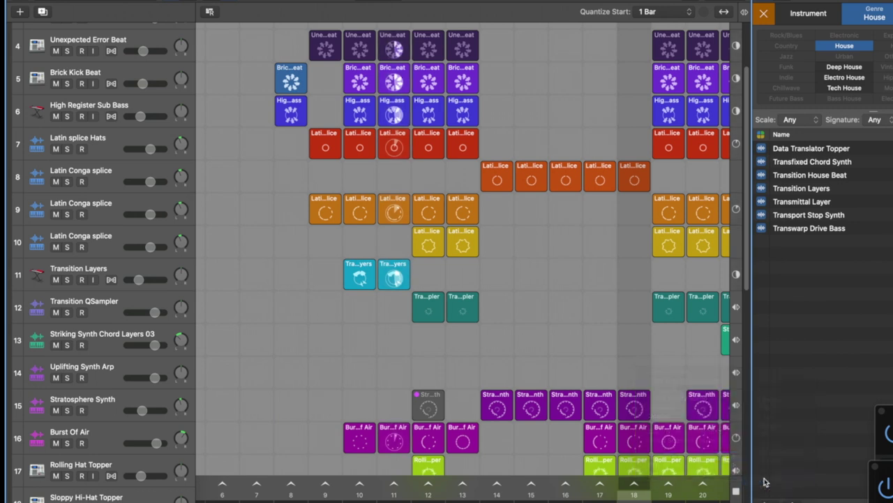
pyautogui.click(634, 485)
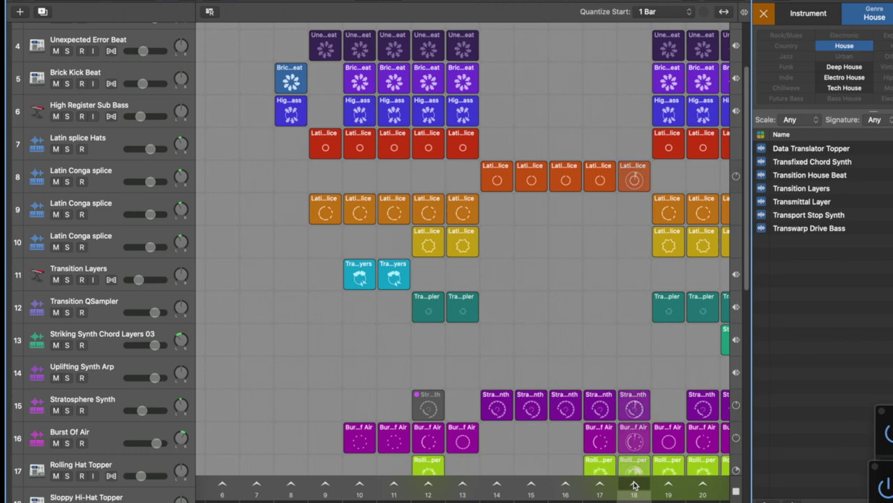
# - Change scene 18's Quantize Start to 1/16 Note and relaunch it
pyautogui.rightClick(634, 485)
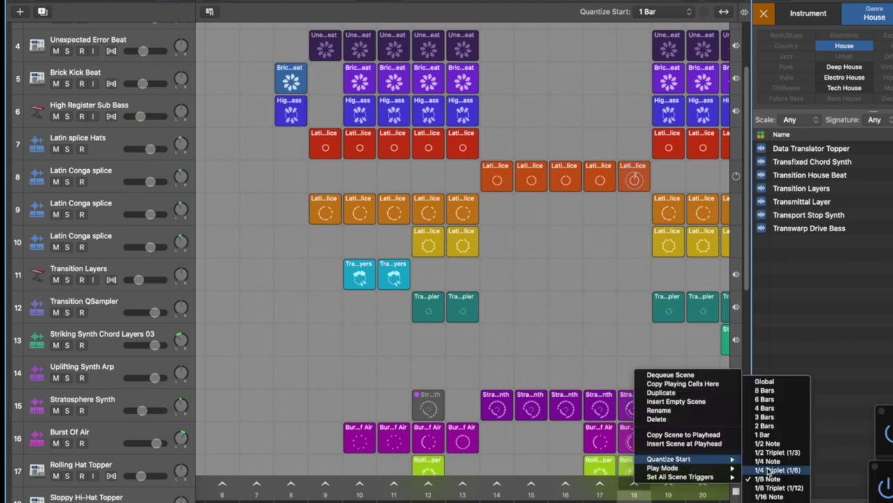
pyautogui.click(771, 496)
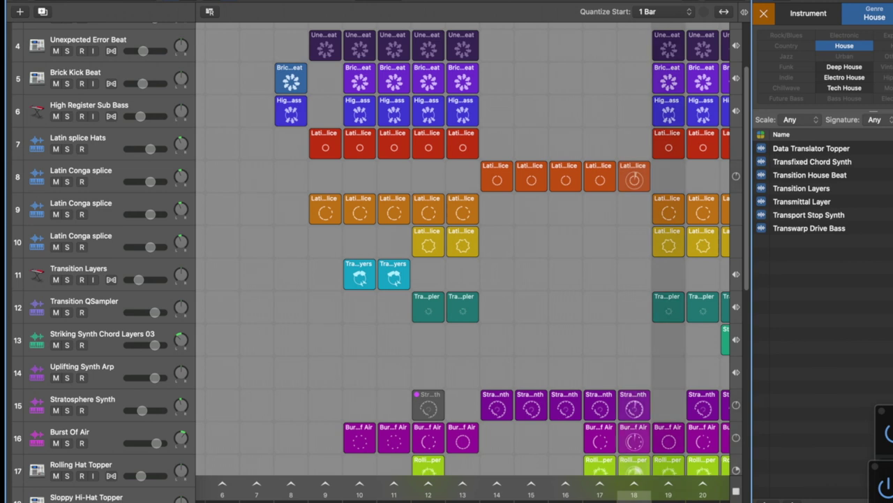
pyautogui.click(634, 485)
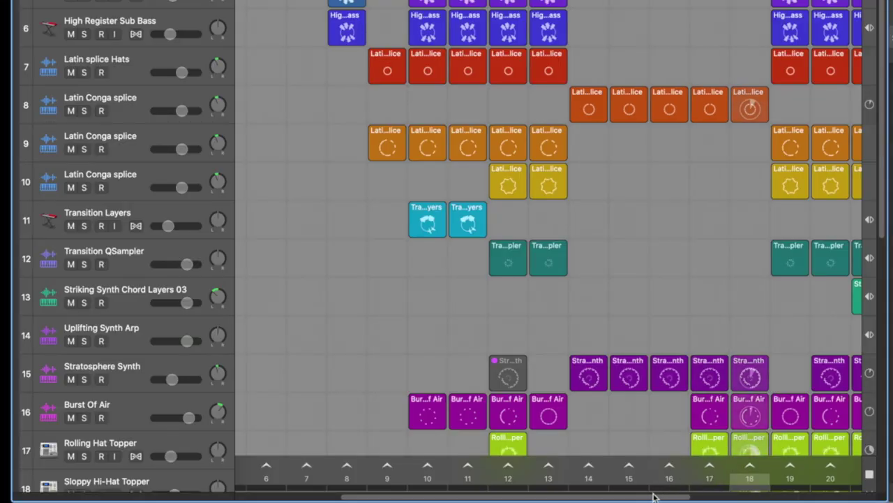
# - Launch scenes 19, 17 and 18 in turn, stop playback, then trigger scene 19 again
pyautogui.moveTo(673, 497); pyautogui.dragTo(746, 498)
pyautogui.click(641, 466)
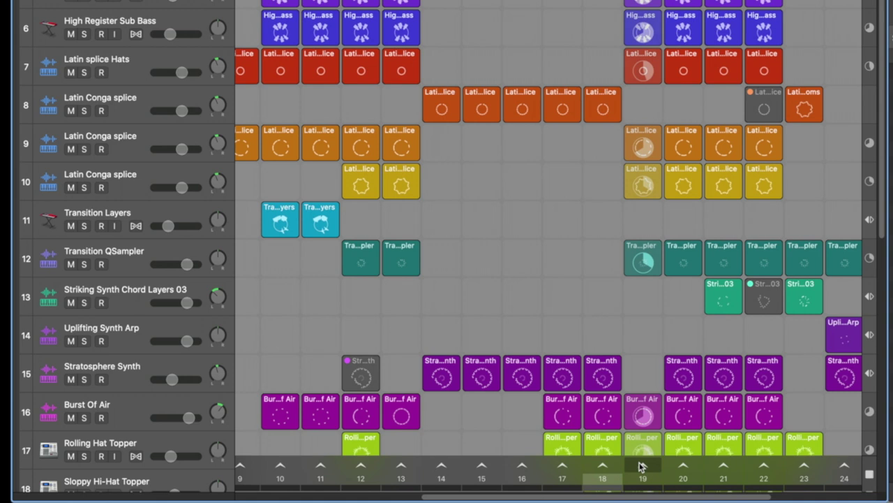
pyautogui.click(561, 464)
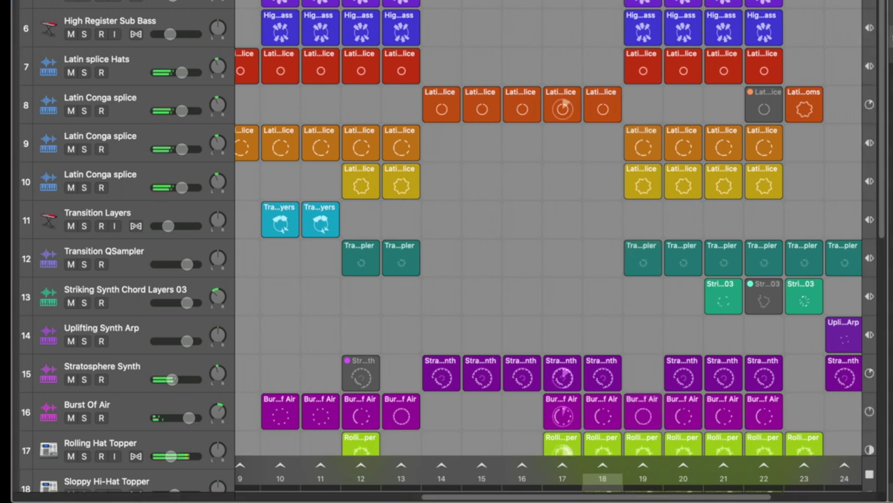
pyautogui.click(603, 466)
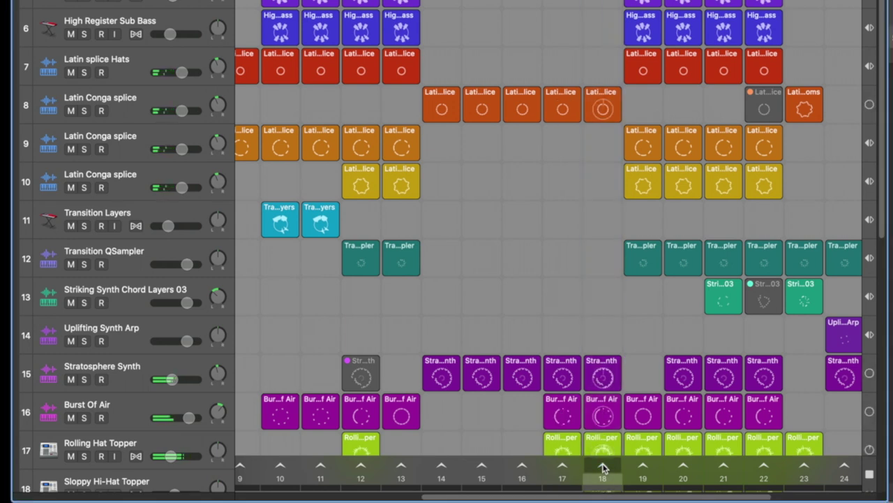
pyautogui.press('space')
pyautogui.press('space')
pyautogui.press('space')
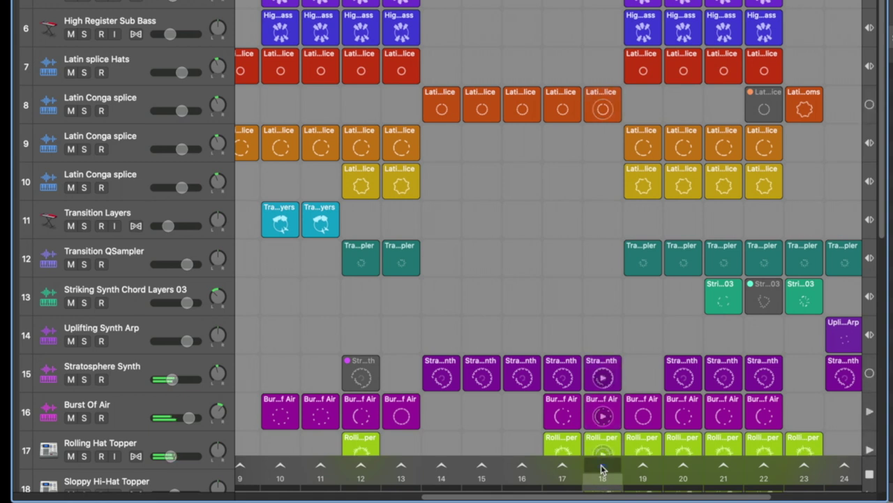
pyautogui.click(642, 466)
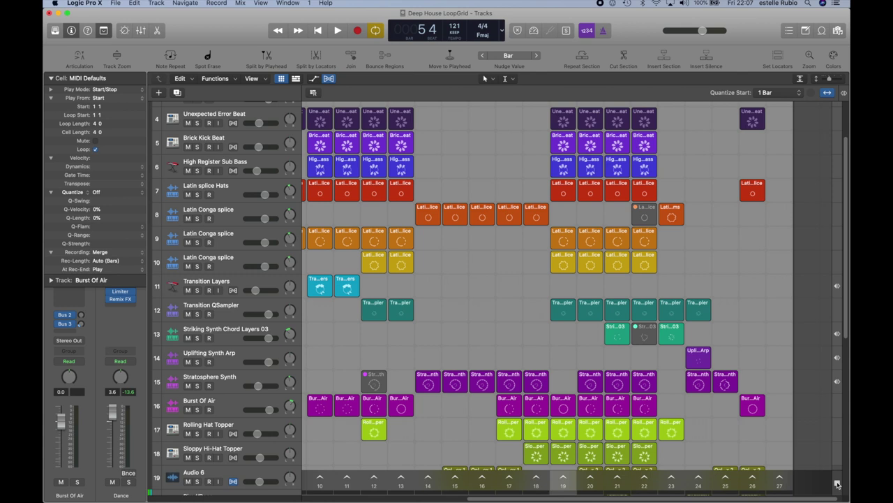
pyautogui.click(564, 477)
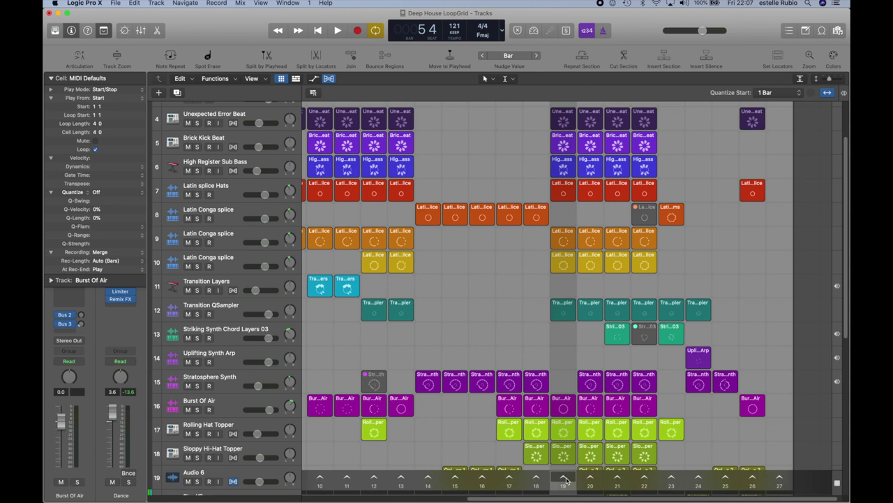
# - Play scene 19 with the master volume lowered slightly, then stop
pyautogui.press('space')
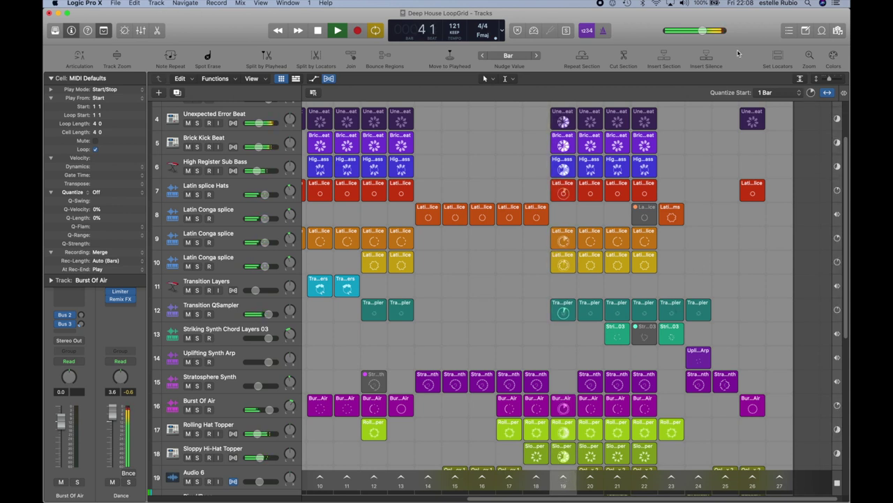
pyautogui.moveTo(704, 31); pyautogui.dragTo(696, 31)
pyautogui.press('space')
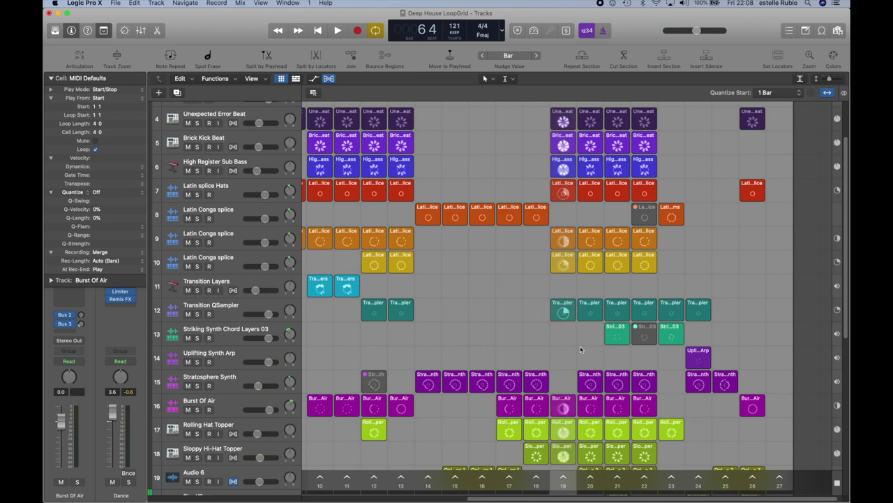
# - Stop scene 19's cells, then play scene 17 and stop playback
pyautogui.press('space')
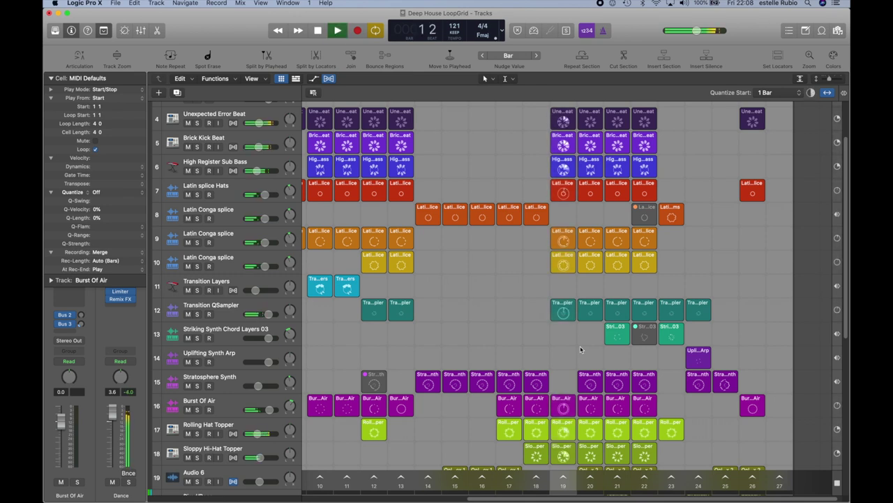
pyautogui.press('space')
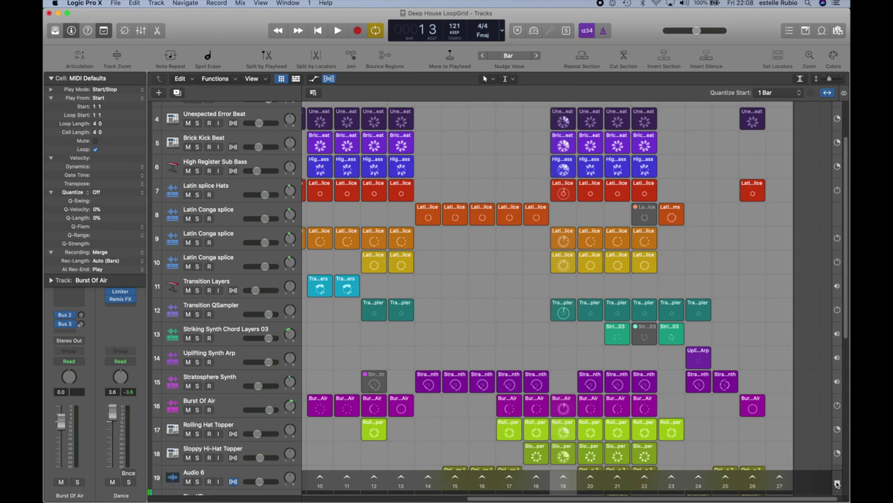
pyautogui.click(837, 483)
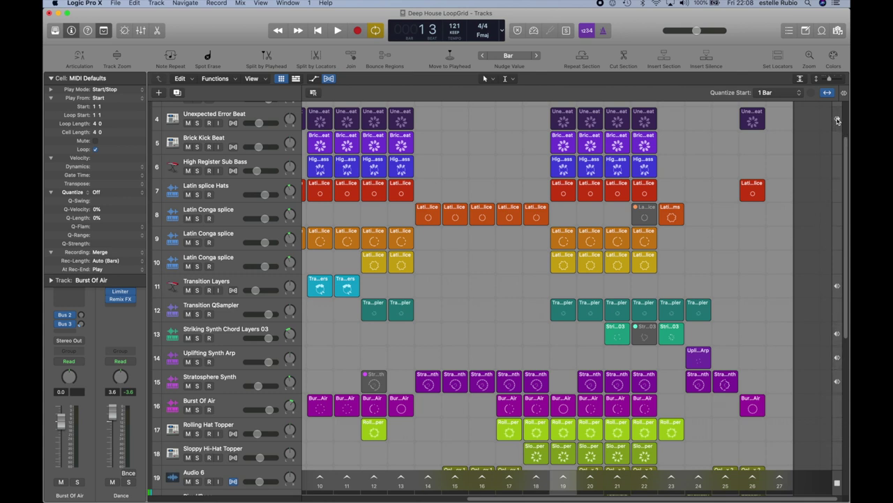
pyautogui.click(510, 477)
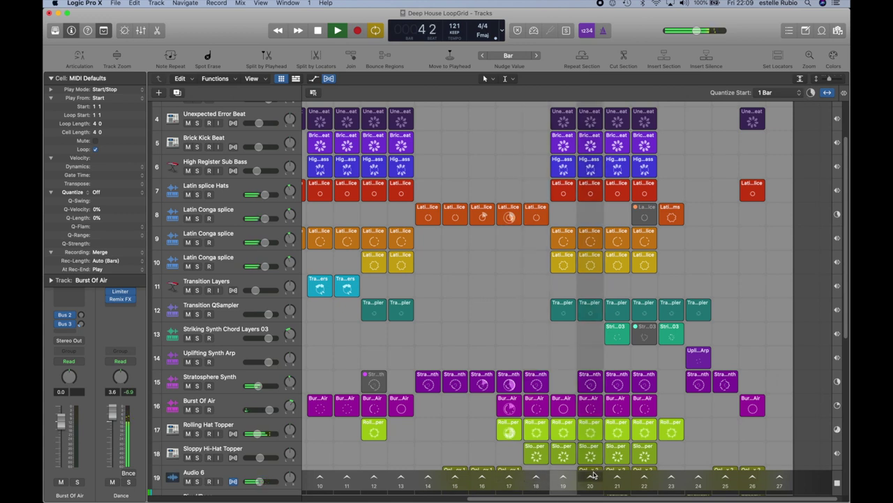
pyautogui.press('space')
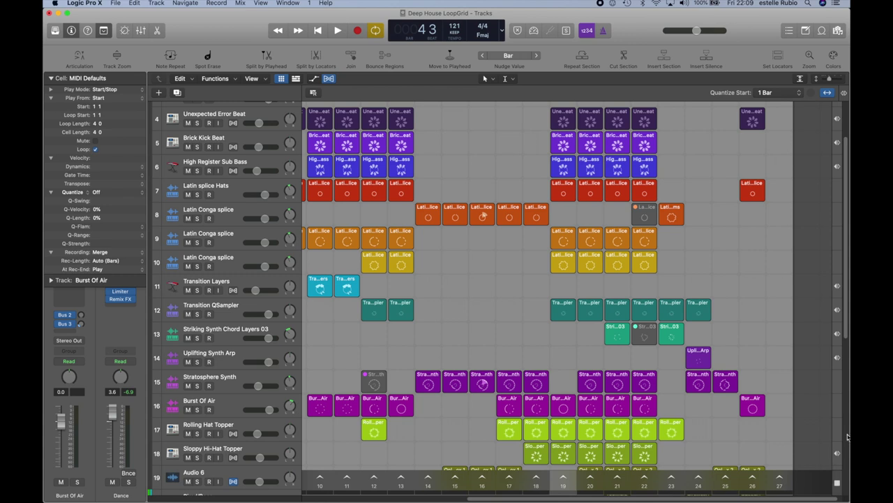
pyautogui.click(295, 80)
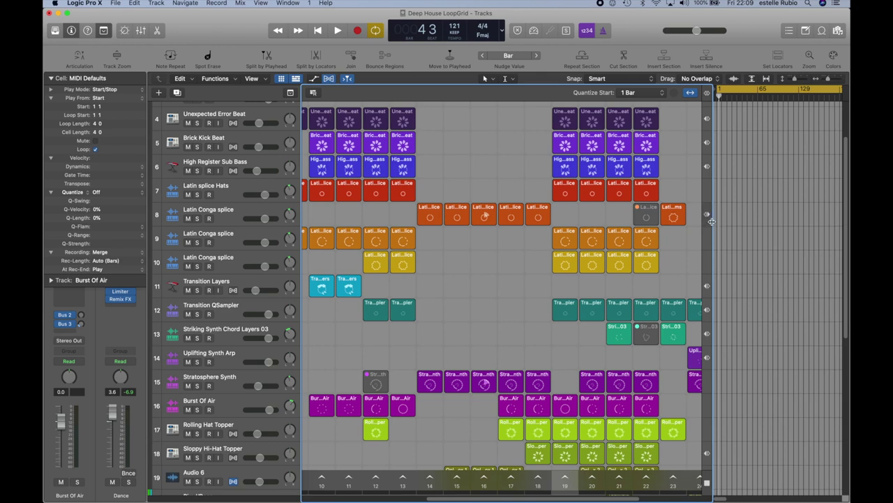
pyautogui.moveTo(714, 223); pyautogui.dragTo(620, 227)
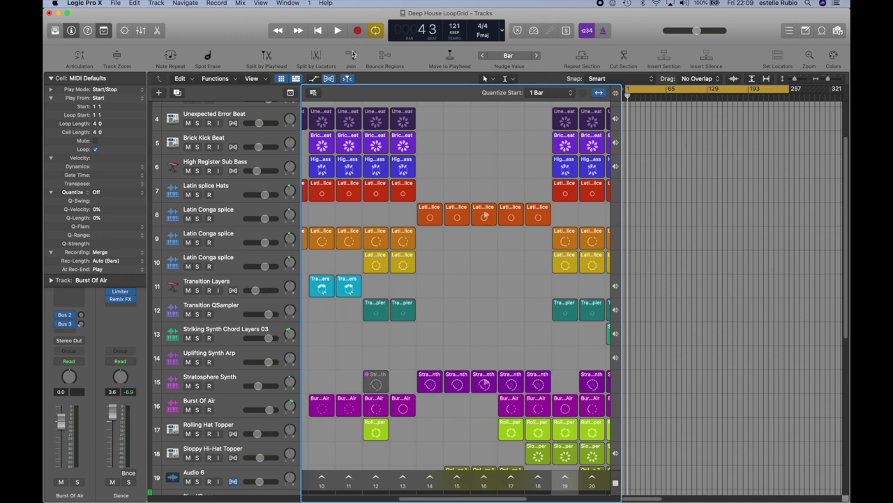
pyautogui.click(313, 94)
pyautogui.moveTo(417, 498); pyautogui.dragTo(393, 494)
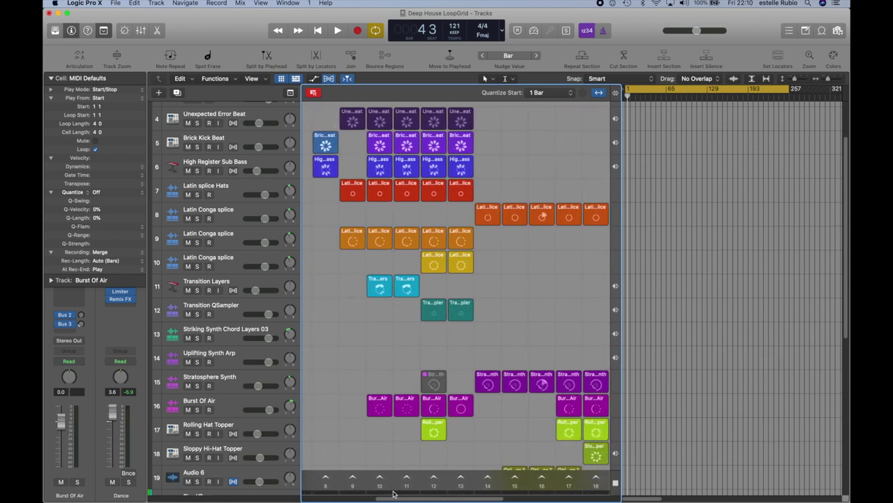
pyautogui.click(356, 478)
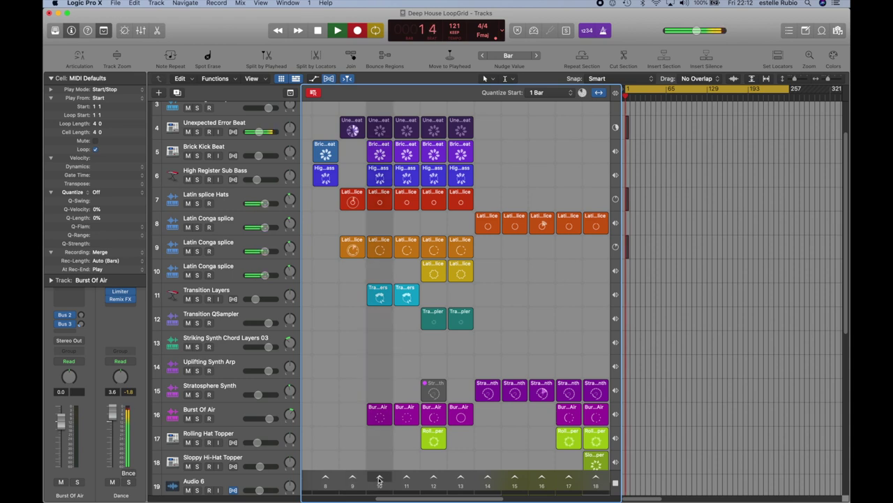
# - Launch scenes 10, 11, 13, 14 and 15 in turn while the performance records
pyautogui.click(378, 479)
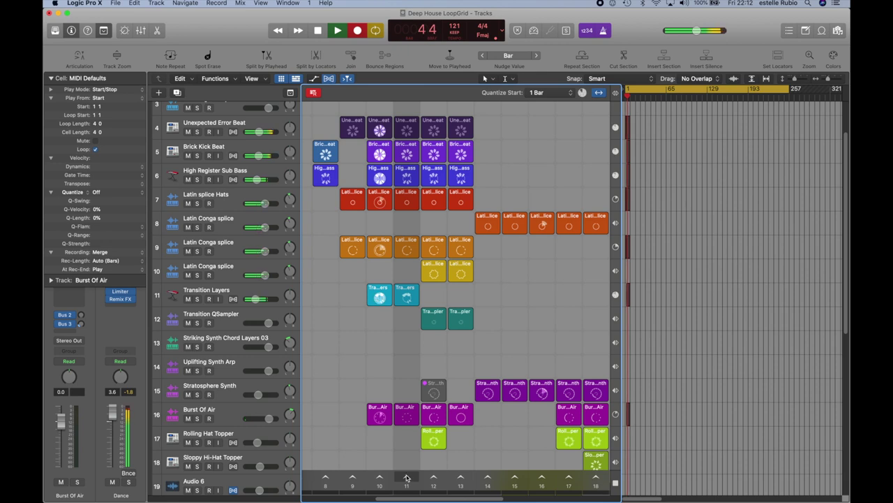
pyautogui.click(407, 478)
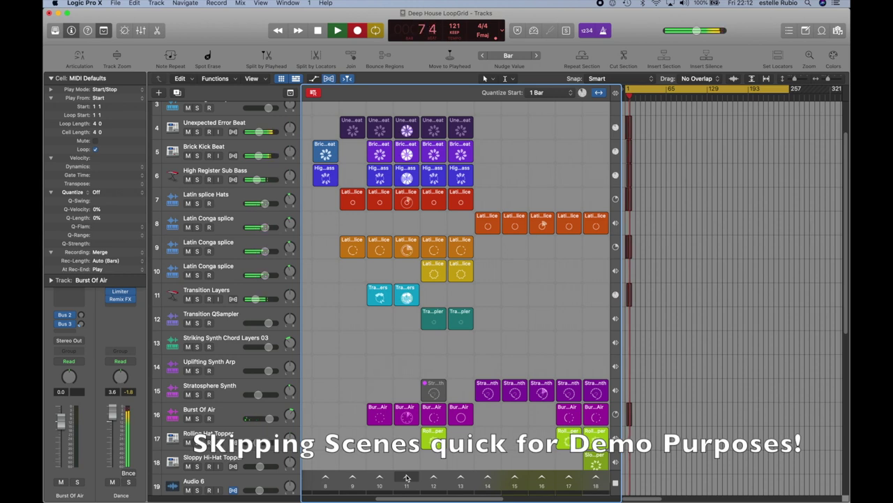
pyautogui.click(459, 477)
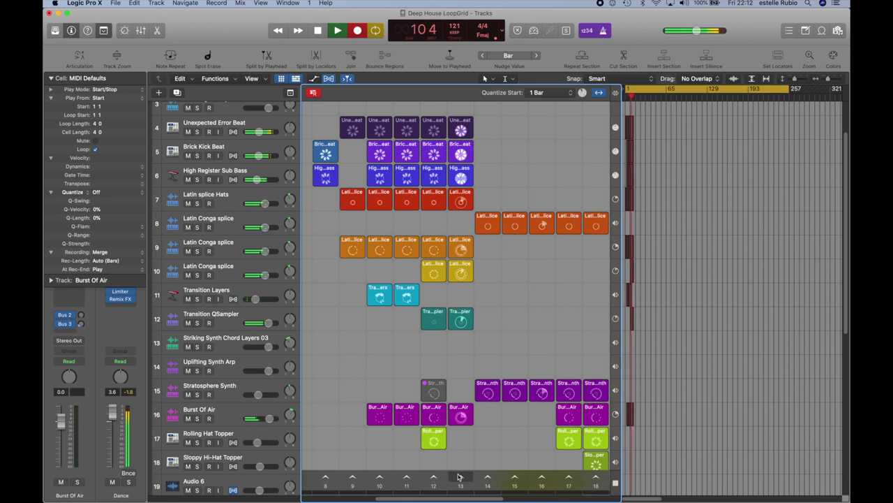
pyautogui.click(488, 476)
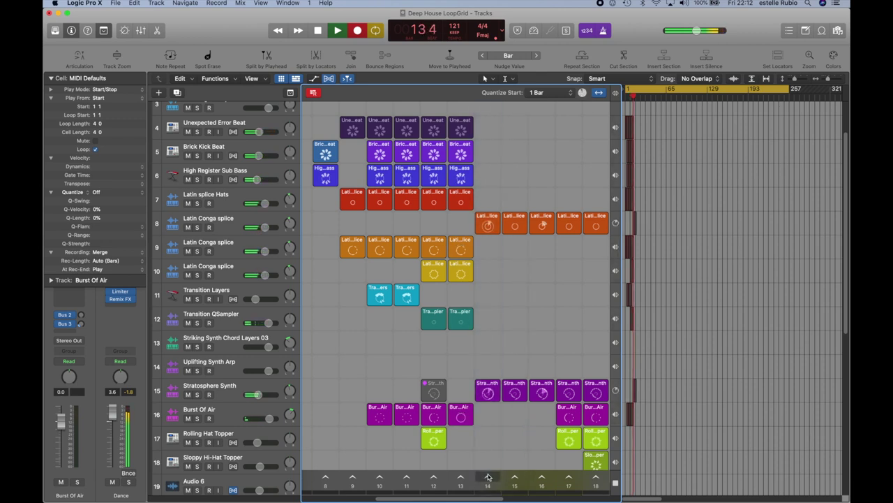
pyautogui.click(514, 477)
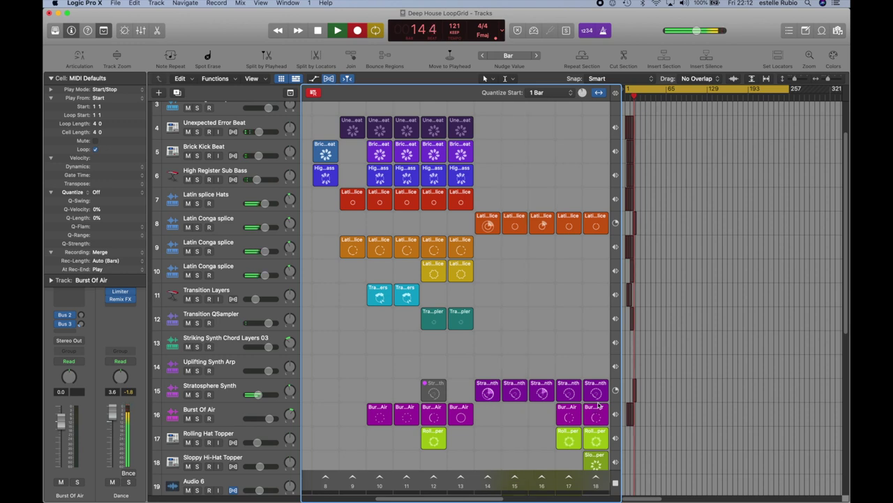
pyautogui.moveTo(847, 239); pyautogui.dragTo(841, 308)
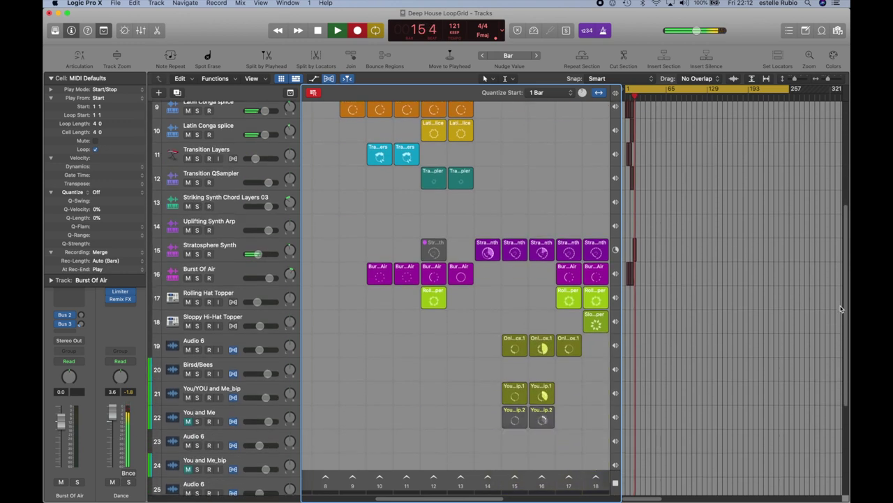
# - Launch scenes 17 through 20 while recording, turn off the metronome, and queue the Birsd/Bees cell
pyautogui.click(569, 478)
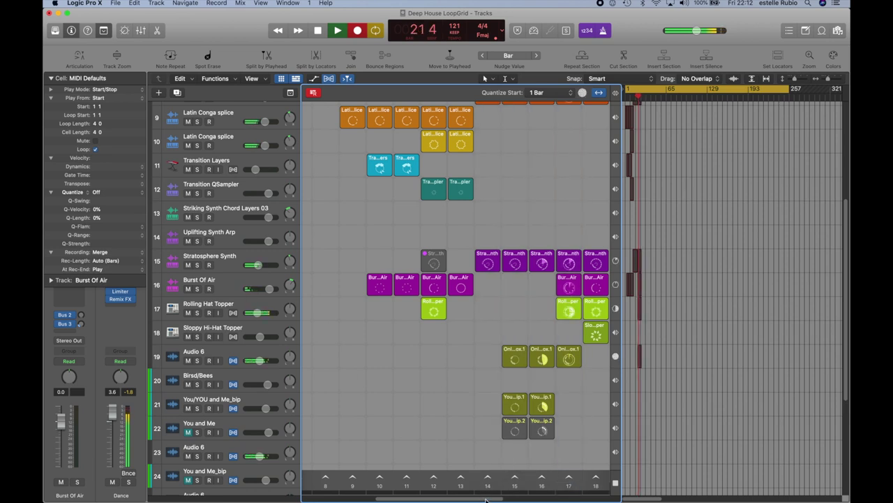
pyautogui.moveTo(484, 497); pyautogui.dragTo(538, 498)
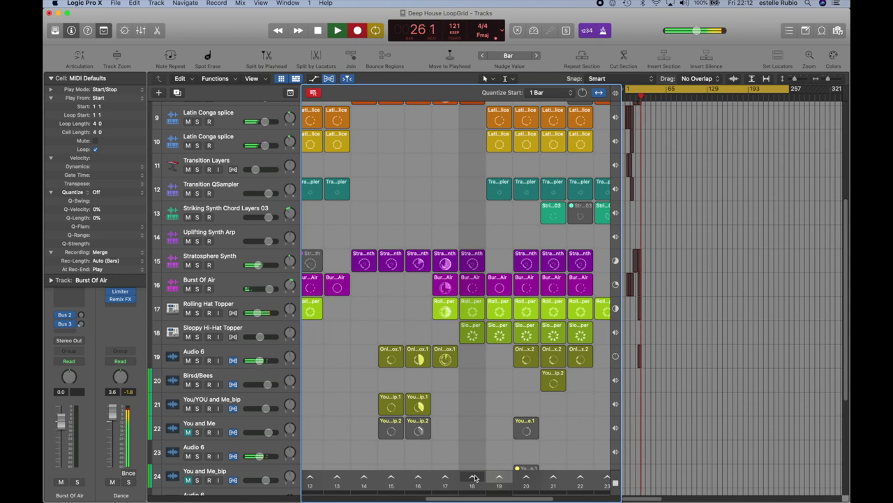
pyautogui.click(475, 477)
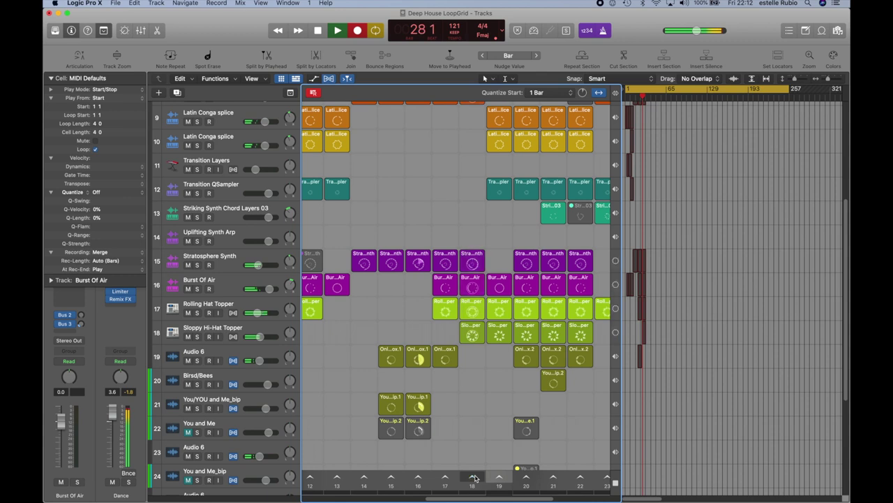
pyautogui.click(499, 478)
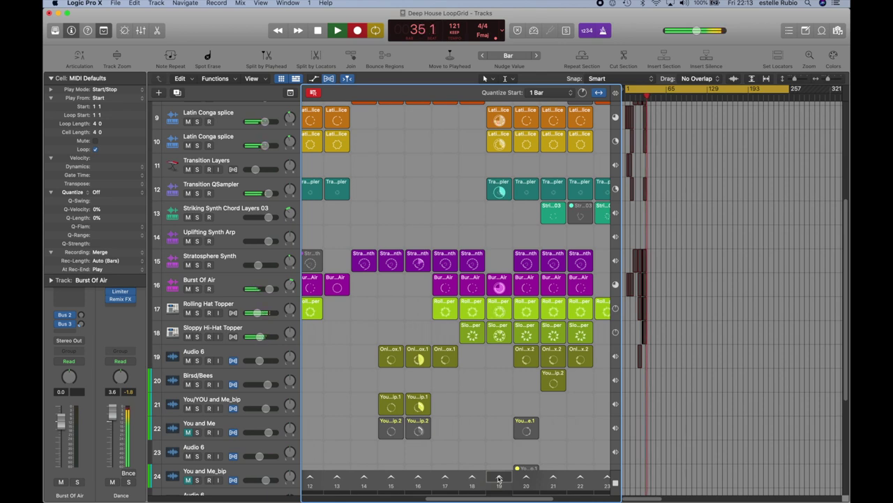
pyautogui.click(526, 479)
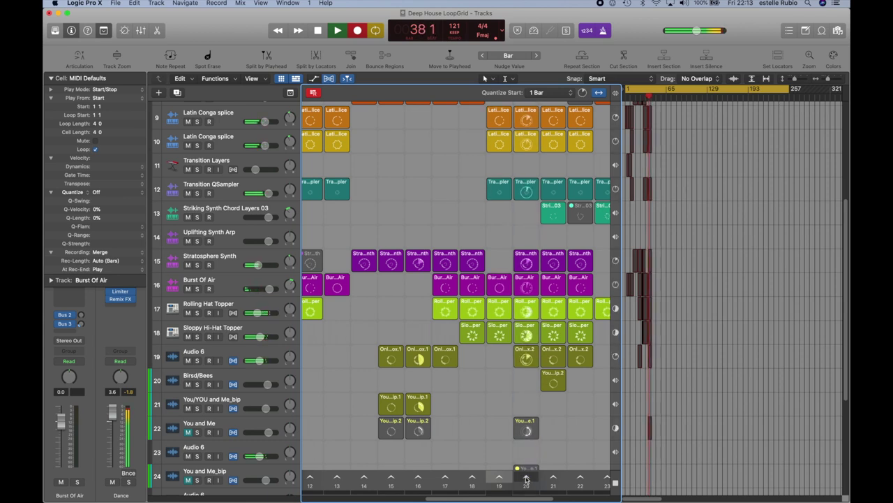
pyautogui.click(604, 31)
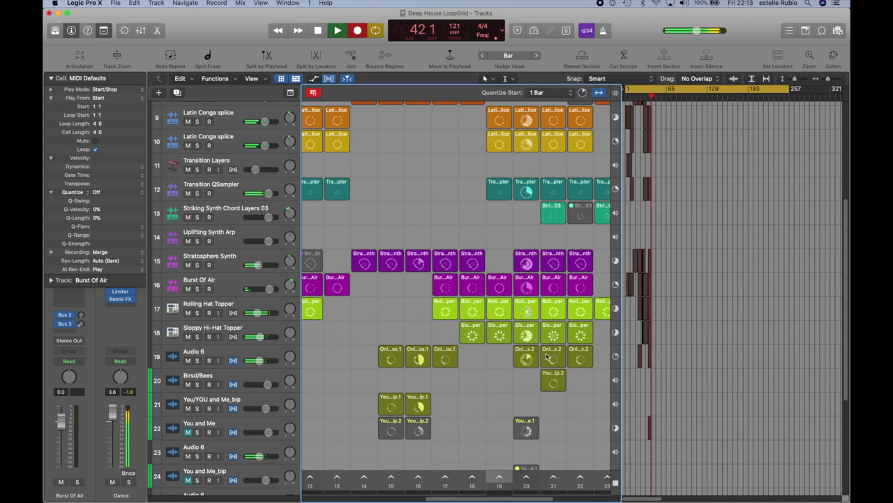
pyautogui.click(553, 382)
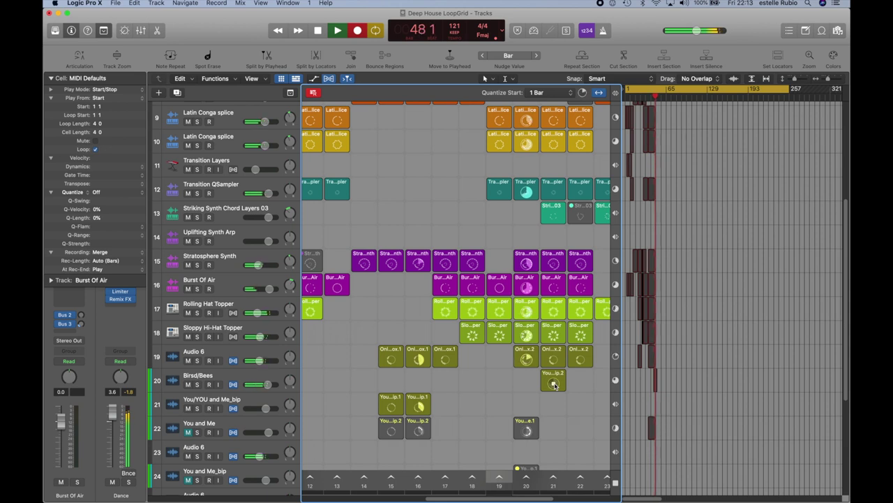
# - Scroll across the Live Loops grid and queue scene 23 to play next
pyautogui.scroll(1, 569, 432)
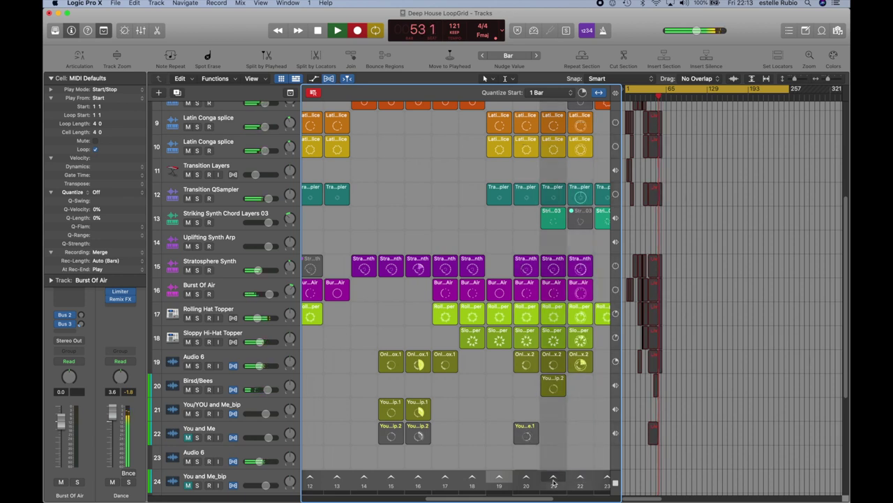
pyautogui.hscroll(2, 548, 498)
pyautogui.hscroll(3, 548, 498)
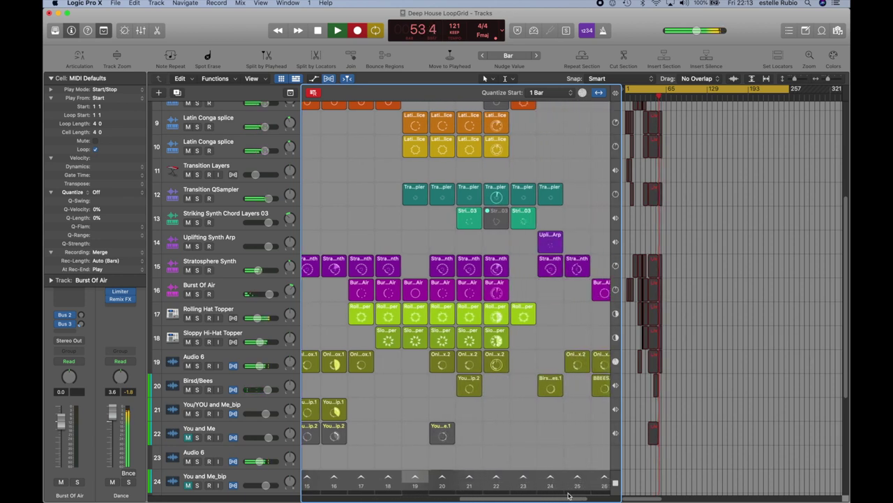
pyautogui.click(525, 479)
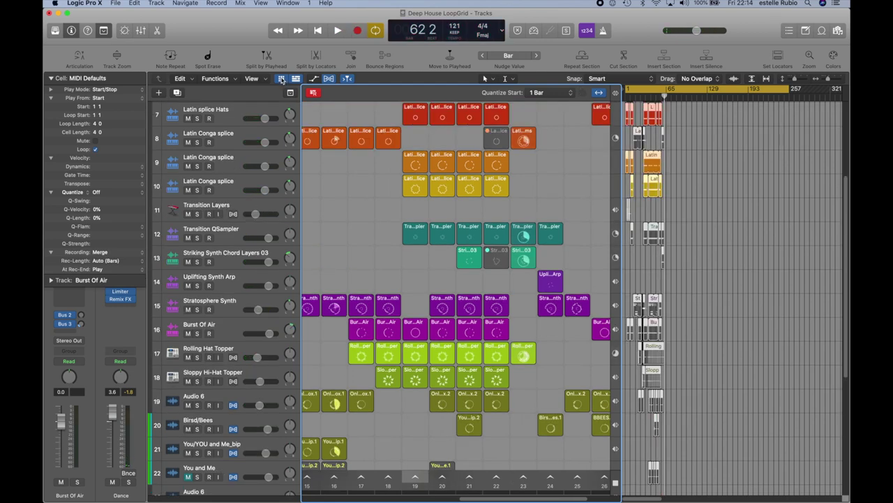
# - Hide the Live Loops grid and adjust the zoom to view all recorded regions across the tracks
pyautogui.click(281, 80)
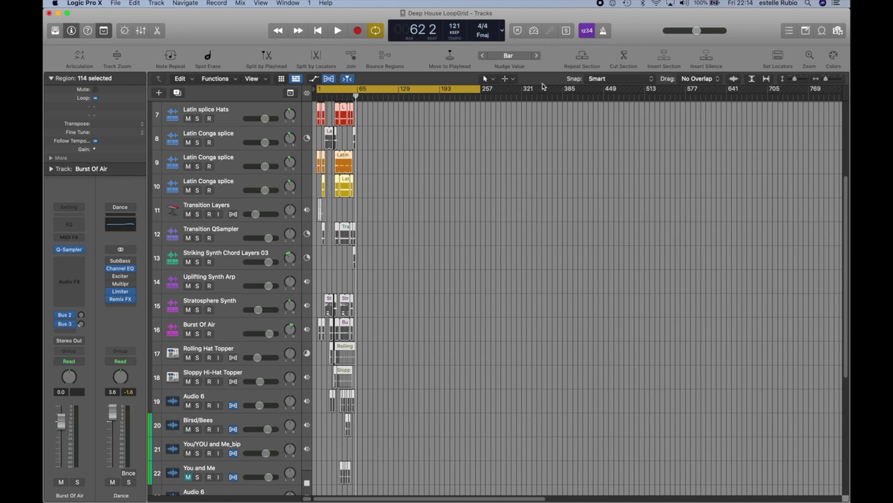
pyautogui.moveTo(826, 81); pyautogui.dragTo(837, 81)
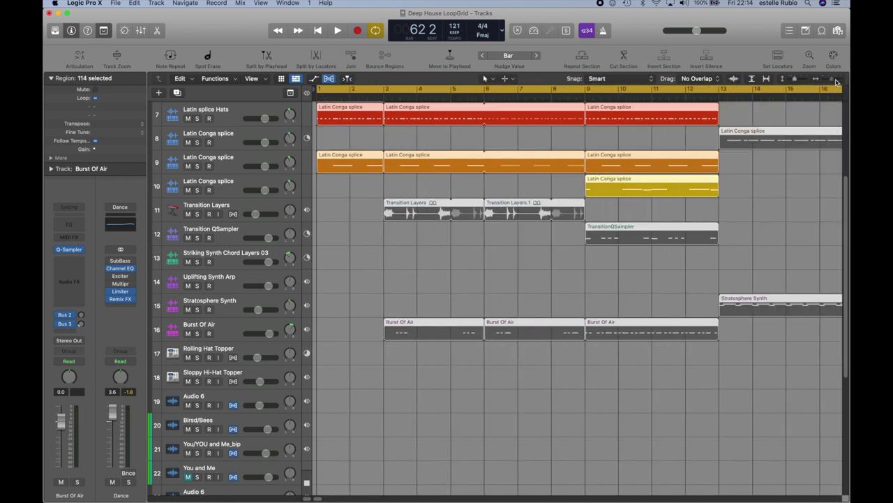
pyautogui.press('super+Left')
pyautogui.press('super+Left')
pyautogui.press('super+Left')
pyautogui.press('super+Left')
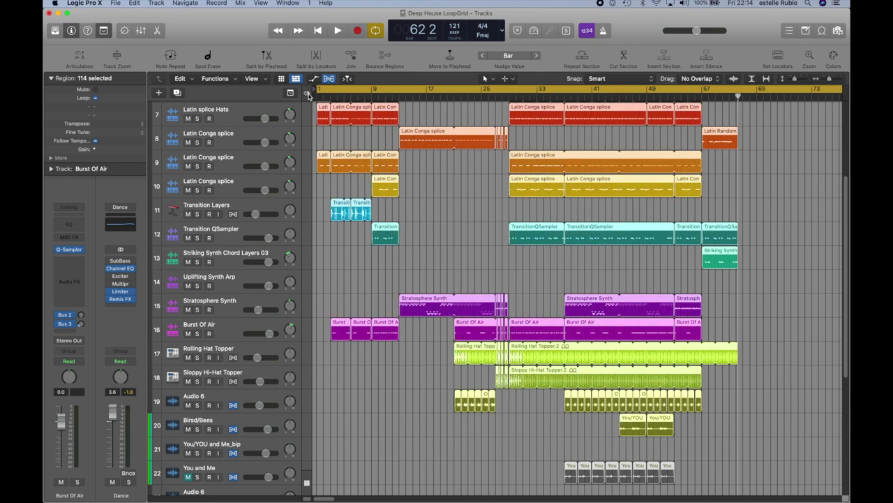
pyautogui.moveTo(845, 254)
pyautogui.mouseDown()
pyautogui.moveTo(841, 178)
pyautogui.moveTo(846, 331)
pyautogui.moveTo(839, 238)
pyautogui.mouseUp()
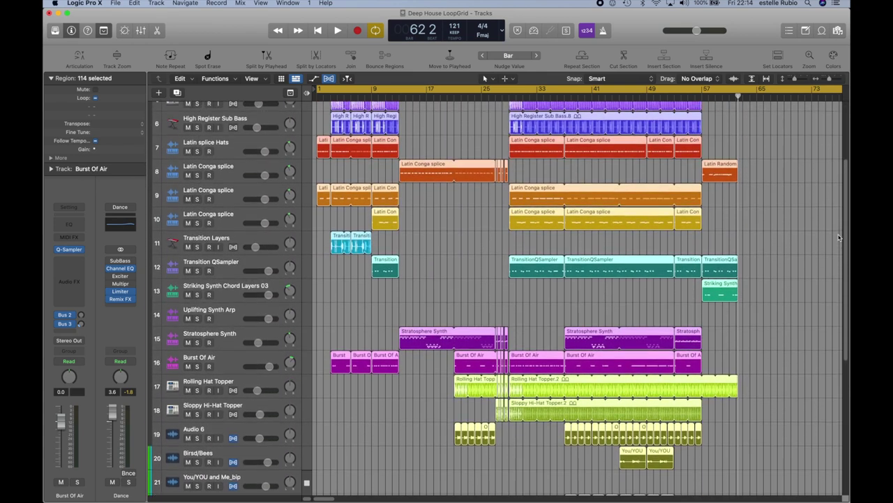